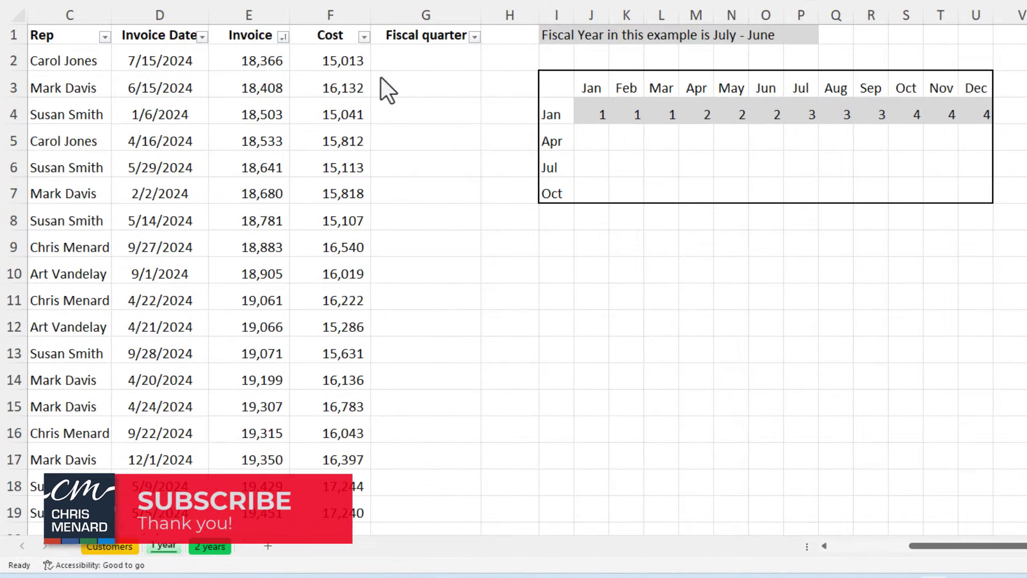
Step: In the Jul row, enter quarter 1 for Jul–Sep and quarter 2 for Oct–Dec
{"action": "left_click", "coordinate": [166, 57]}
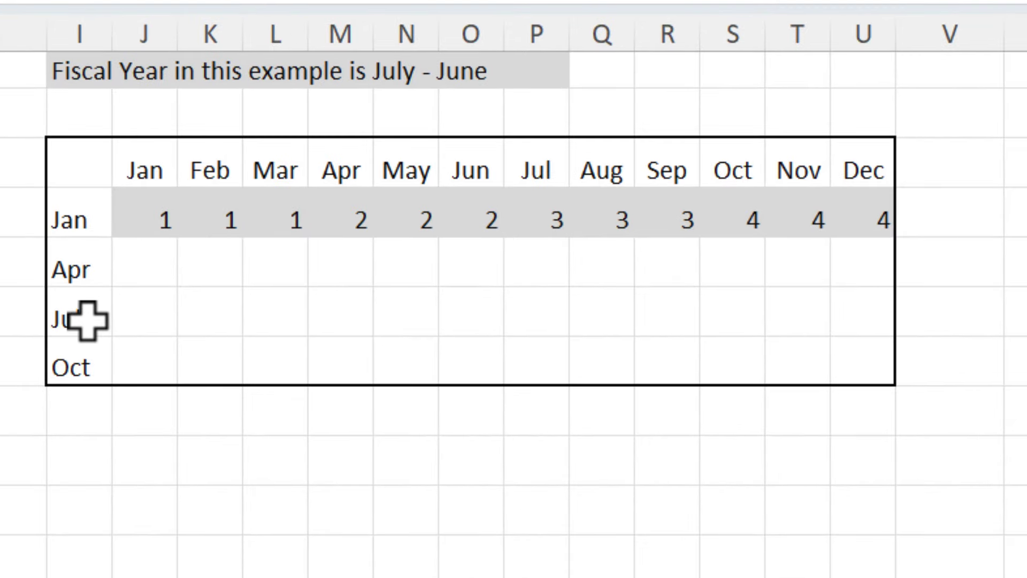
{"action": "left_click", "coordinate": [90, 316]}
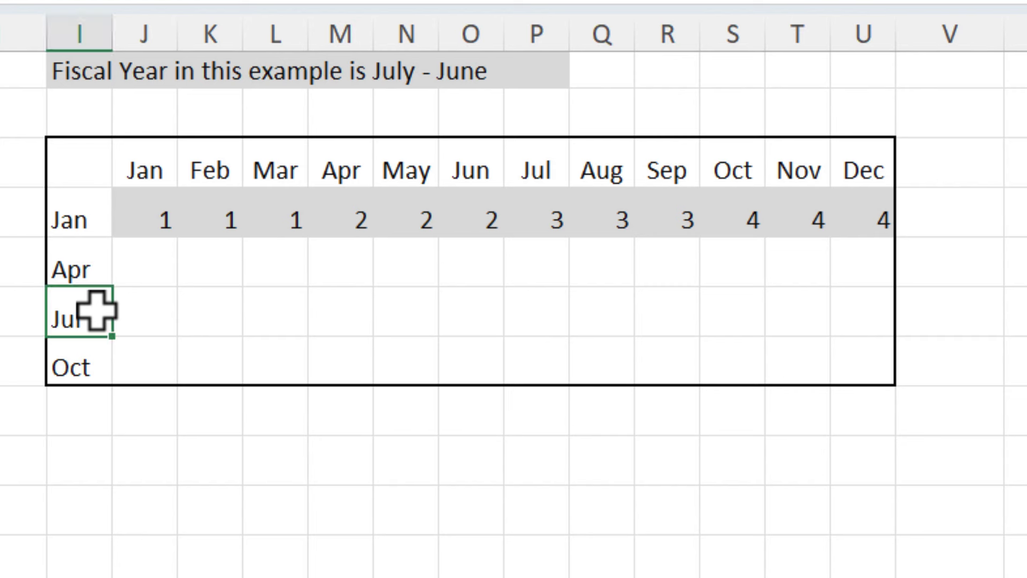
{"action": "left_click", "coordinate": [537, 171]}
{"action": "left_click", "coordinate": [535, 321]}
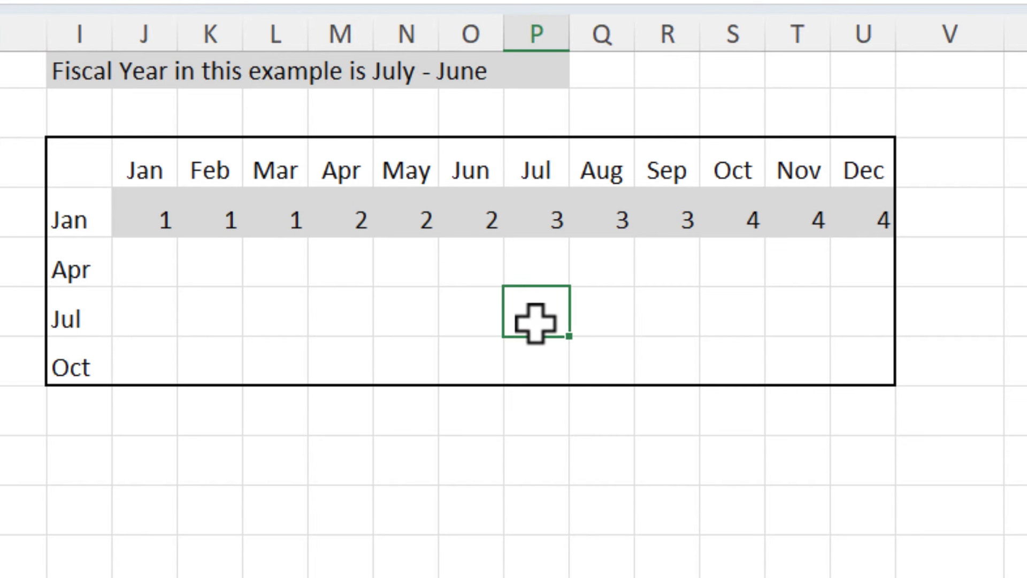
{"action": "type", "text": "1"}
{"action": "key", "text": "Tab"}
{"action": "type", "text": "1"}
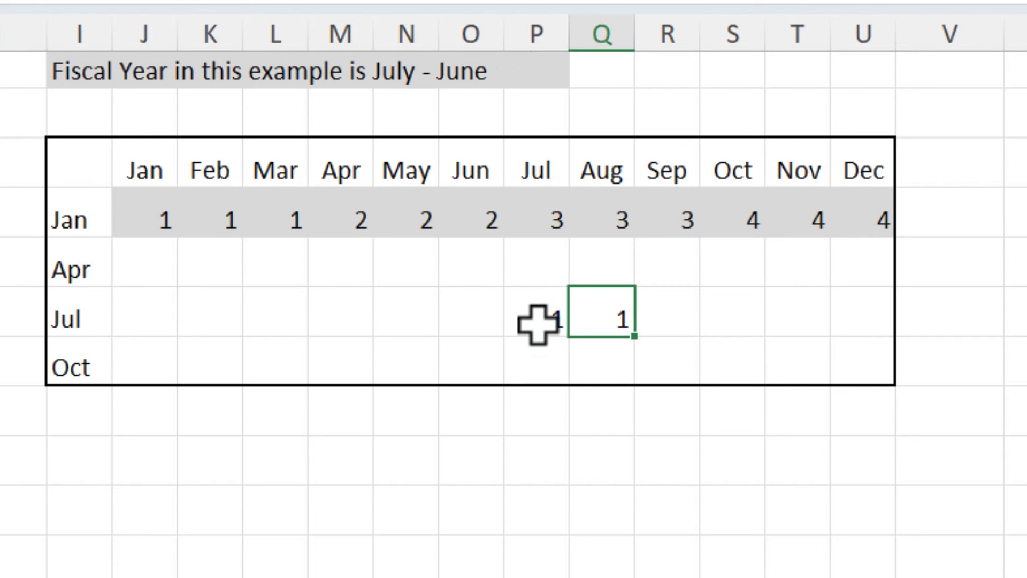
{"action": "key", "text": "Tab"}
{"action": "type", "text": "1"}
{"action": "key", "text": "Tab"}
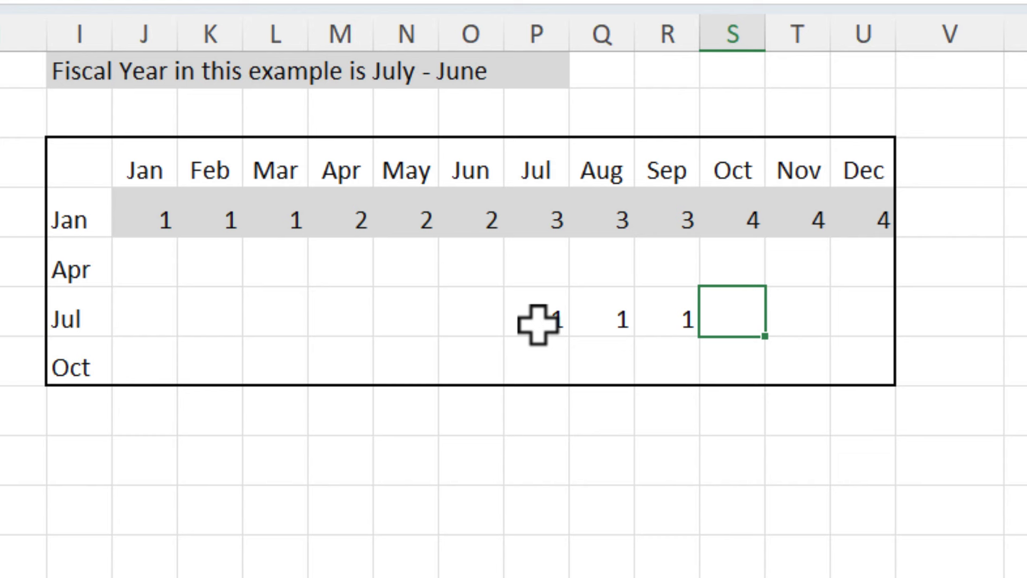
{"action": "type", "text": "2"}
{"action": "key", "text": "Tab"}
{"action": "type", "text": "2"}
{"action": "key", "text": "Tab"}
{"action": "type", "text": "2"}
{"action": "key", "text": "shift+Tab"}
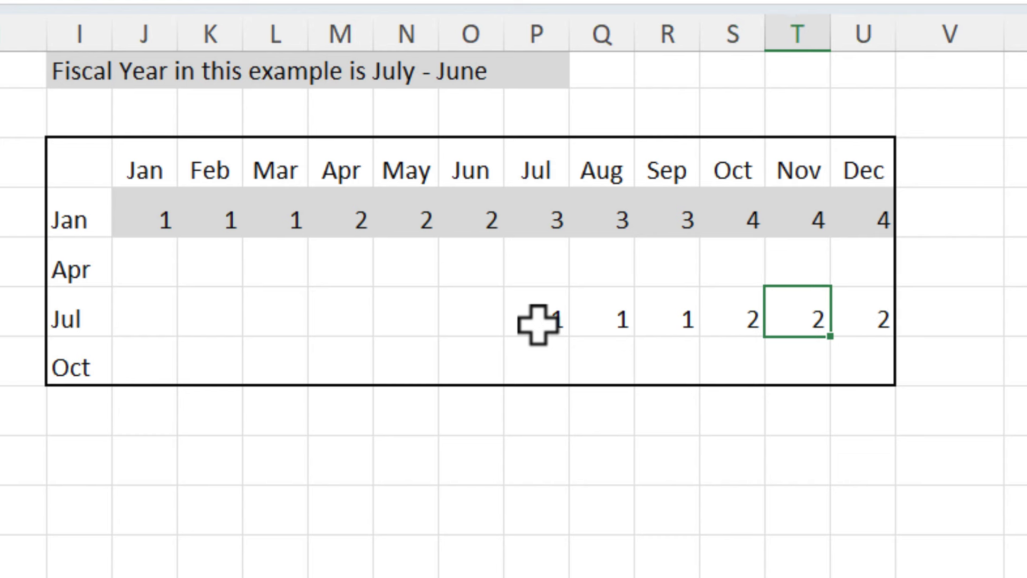
Step: Complete the Jul row with quarter 3 for Jan–Mar and quarter 4 for Apr–Jun
{"action": "key", "text": "Left"}
{"action": "key", "text": "Left"}
{"action": "key", "text": "Left"}
{"action": "key", "text": "Left"}
{"action": "key", "text": "Left"}
{"action": "key", "text": "Left"}
{"action": "key", "text": "Left"}
{"action": "key", "text": "Left"}
{"action": "key", "text": "Left"}
{"action": "key", "text": "Left"}
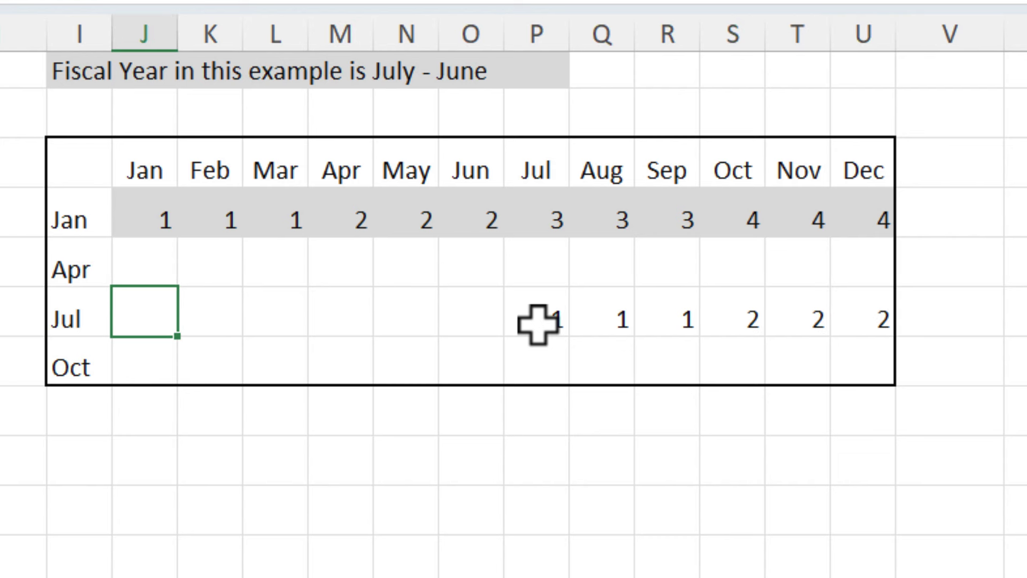
{"action": "type", "text": "3"}
{"action": "key", "text": "Tab"}
{"action": "type", "text": "3"}
{"action": "key", "text": "Tab"}
{"action": "type", "text": "3"}
{"action": "key", "text": "Tab"}
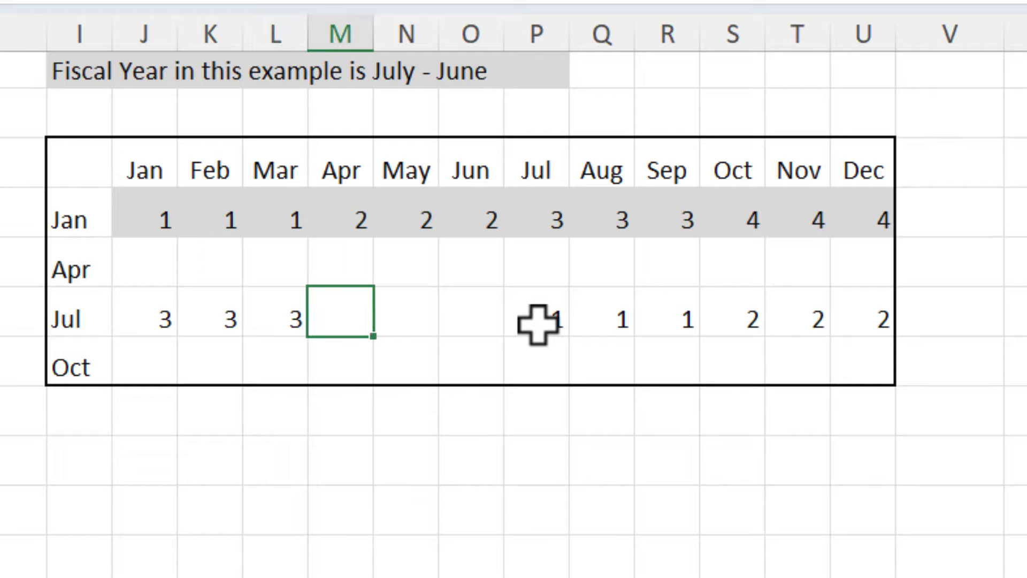
{"action": "type", "text": "4"}
{"action": "key", "text": "Tab"}
{"action": "type", "text": "4"}
{"action": "key", "text": "Tab"}
{"action": "type", "text": "4"}
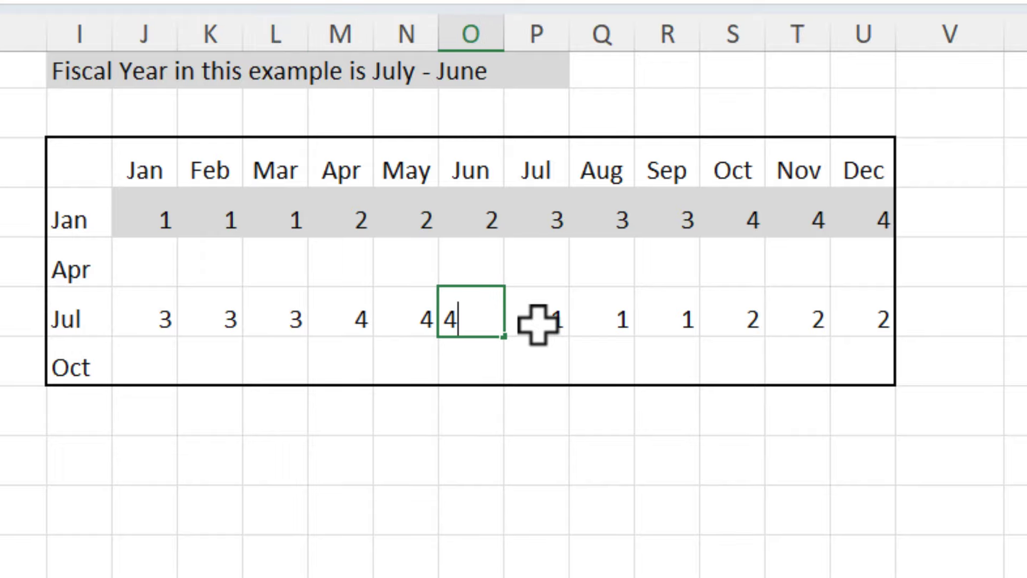
{"action": "key", "text": "Tab"}
{"action": "key", "text": "Left"}
{"action": "key", "text": "Left"}
{"action": "key", "text": "Left"}
{"action": "key", "text": "Left"}
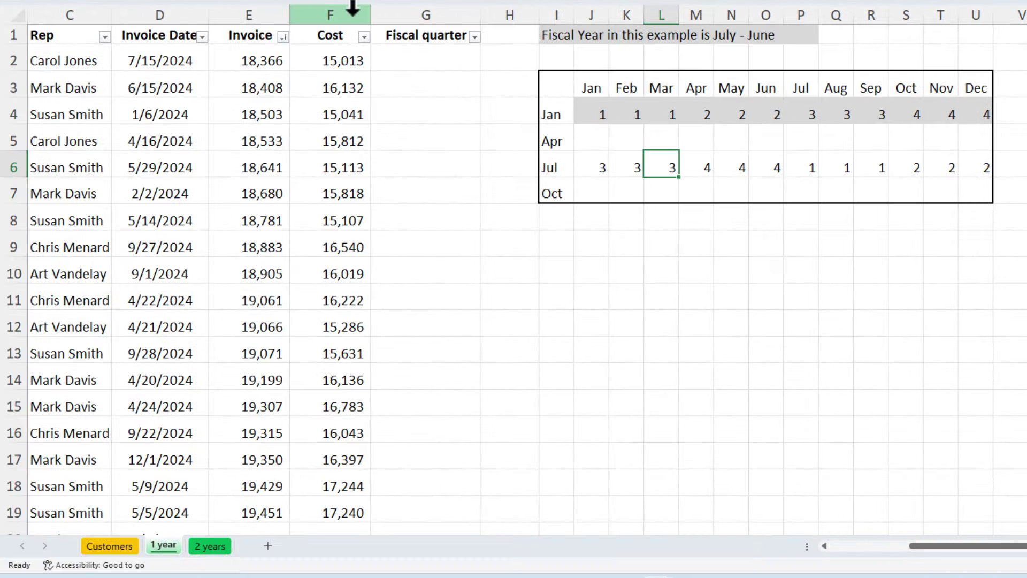
{"action": "left_click", "coordinate": [419, 64]}
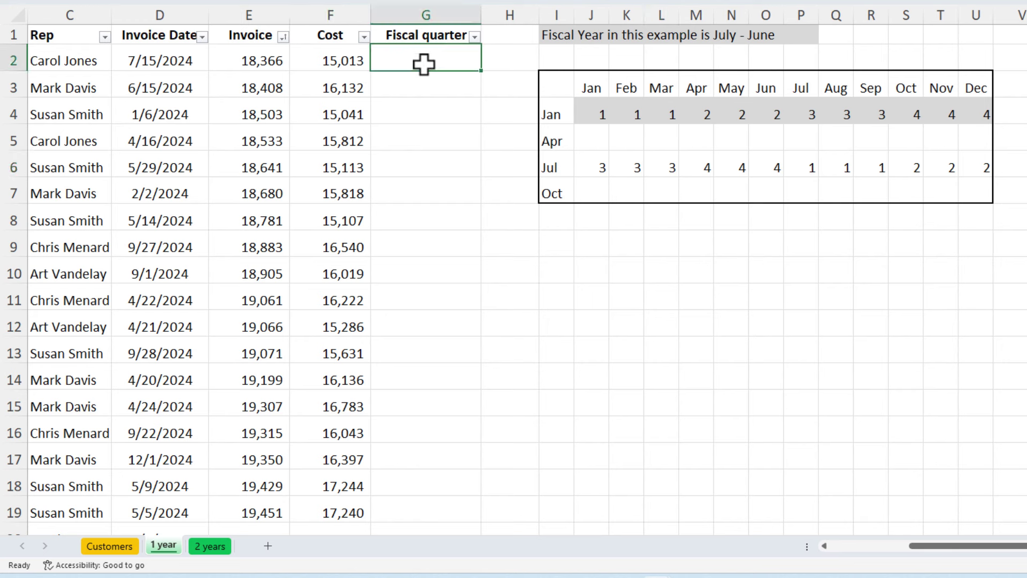
{"action": "type", "text": "=moth"}
{"action": "key", "text": "BackSpace"}
{"action": "key", "text": "BackSpace"}
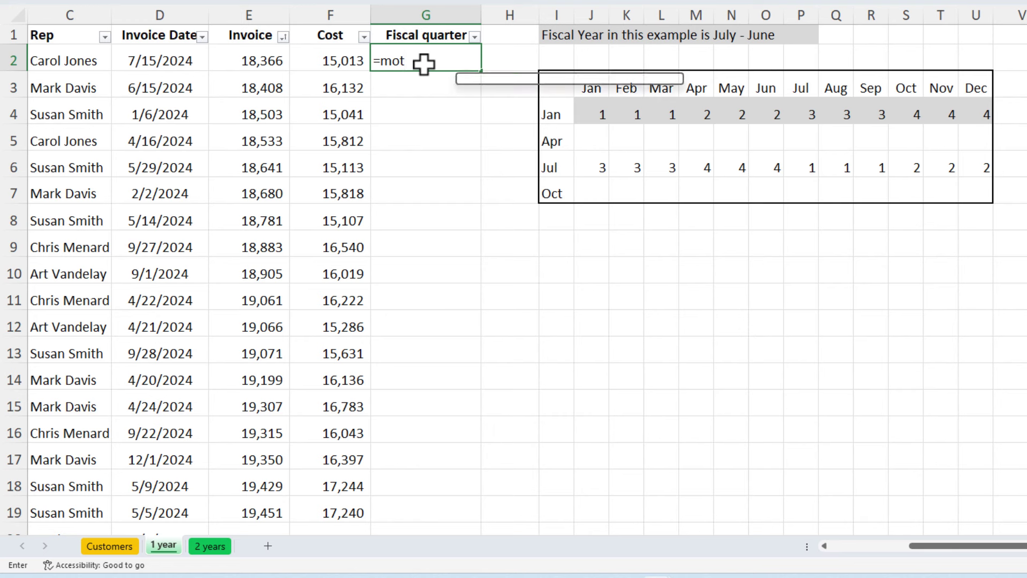
{"action": "type", "text": "nth"}
{"action": "key", "text": "Tab"}
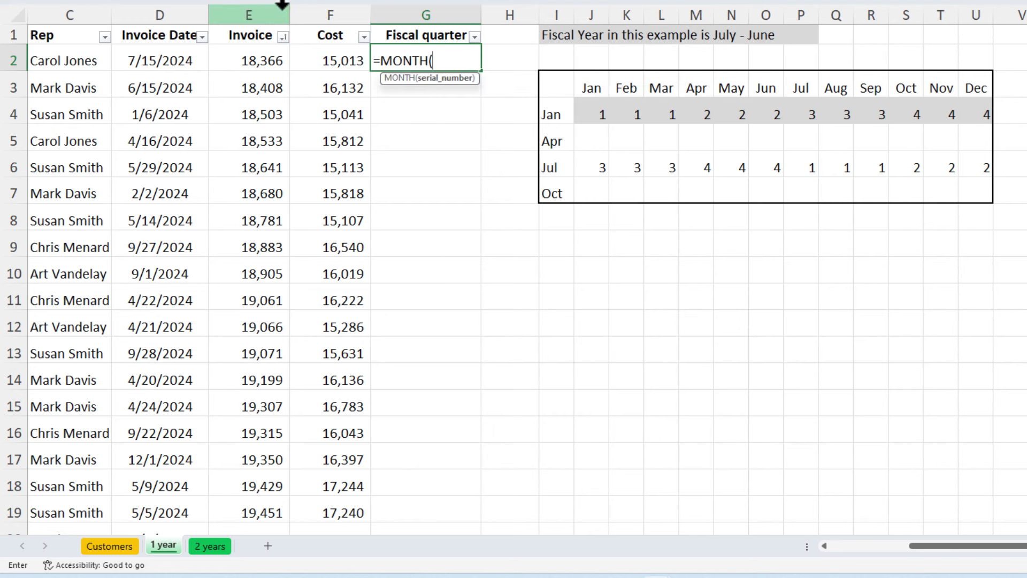
{"action": "left_click", "coordinate": [175, 62]}
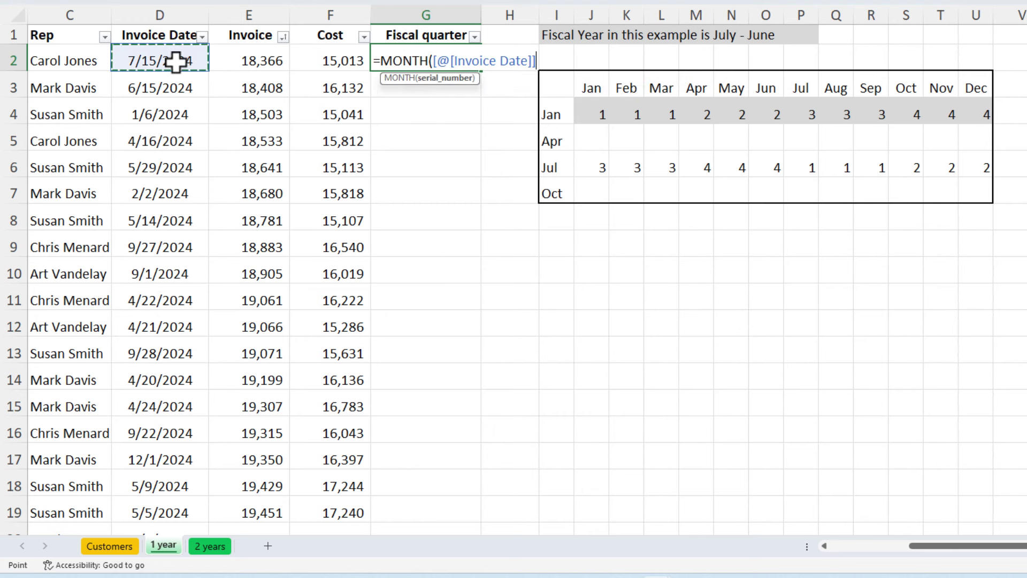
{"action": "key", "text": "ctrl+Return"}
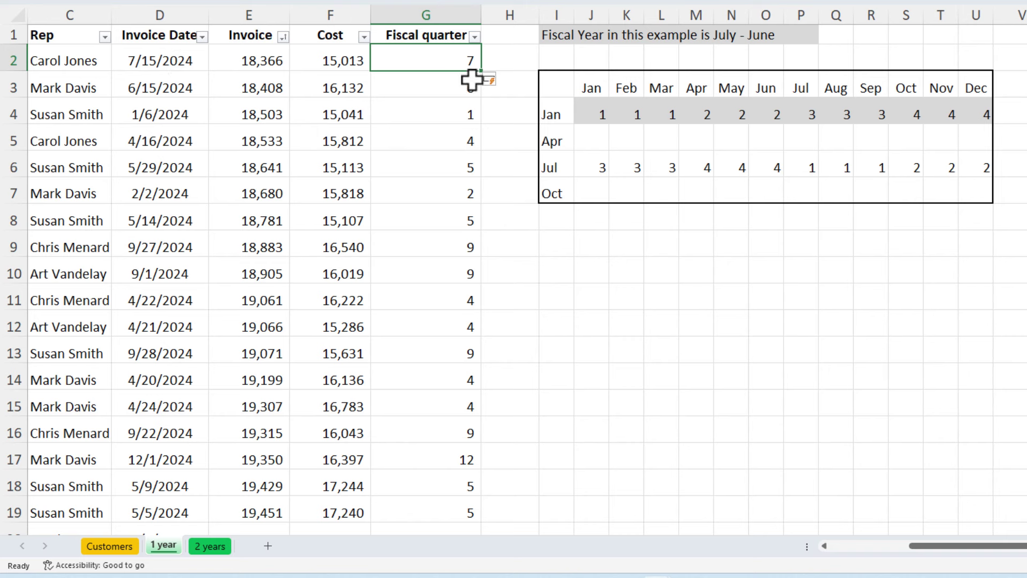
{"action": "key", "text": "Delete"}
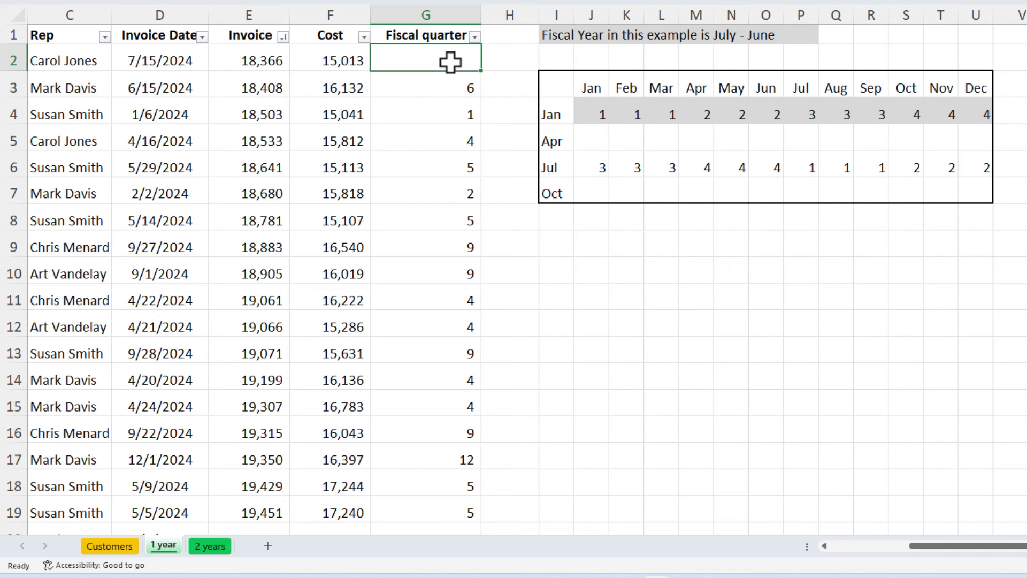
{"action": "key", "text": "shift+Down"}
{"action": "key", "text": "ctrl+shift+Down"}
{"action": "key", "text": "Delete"}
{"action": "key", "text": "ctrl+Up"}
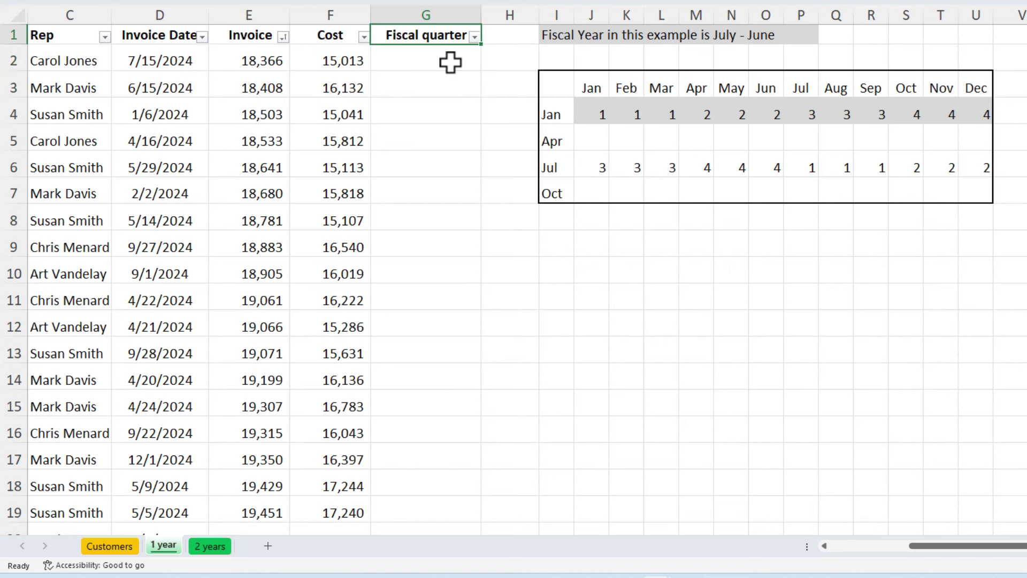
Step: Enter the test formula =CHOOSE(2,"GM","Kia","Ford") in J12, returning Kia
{"action": "left_click", "coordinate": [597, 318]}
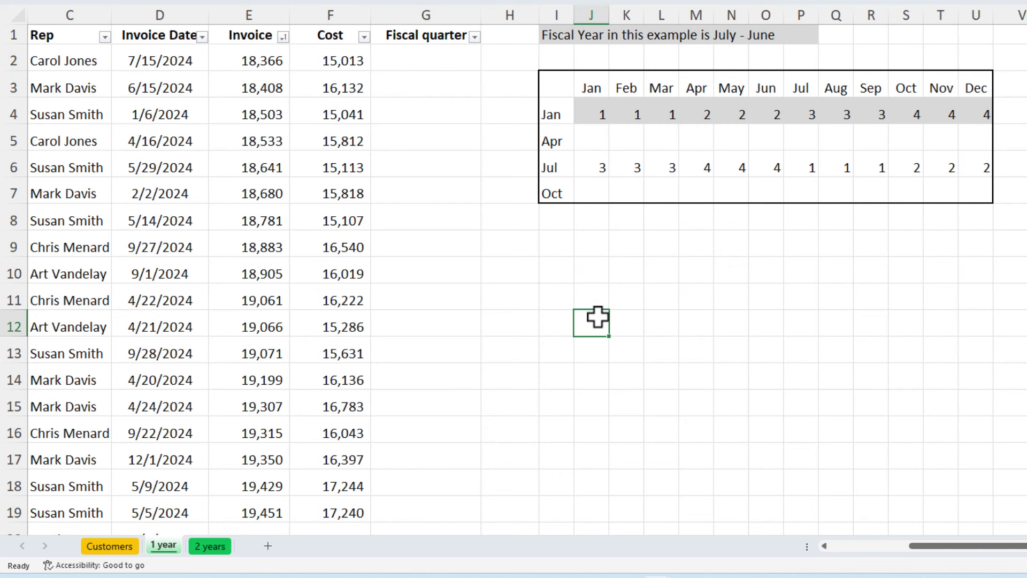
{"action": "type", "text": "="}
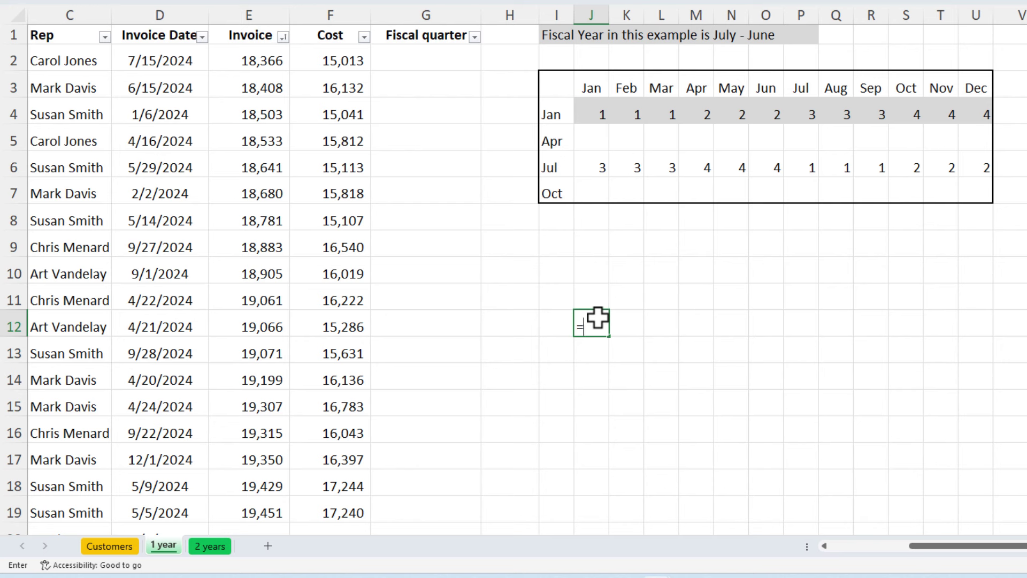
{"action": "type", "text": "cho"}
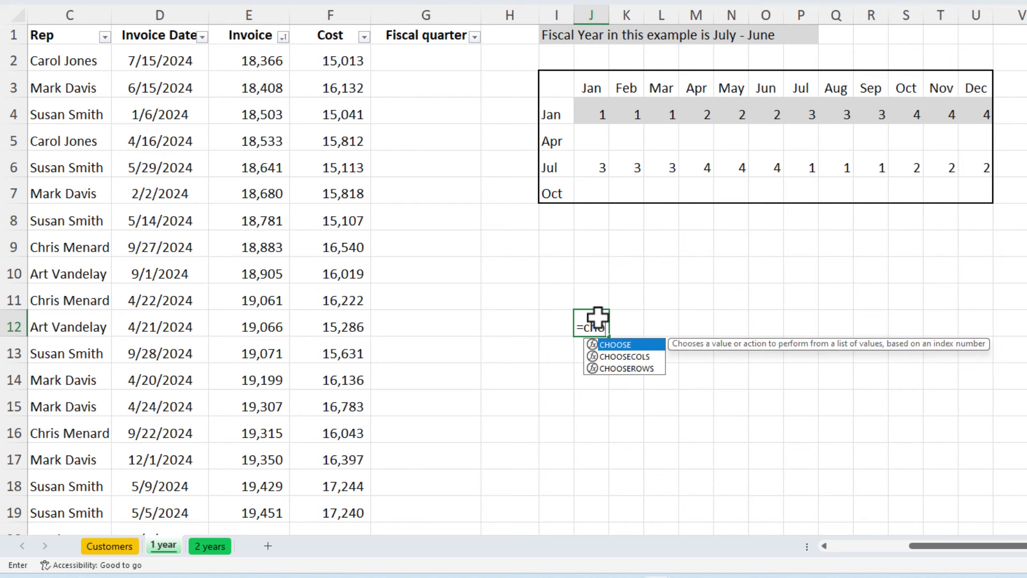
{"action": "type", "text": "ose"}
{"action": "key", "text": "Tab"}
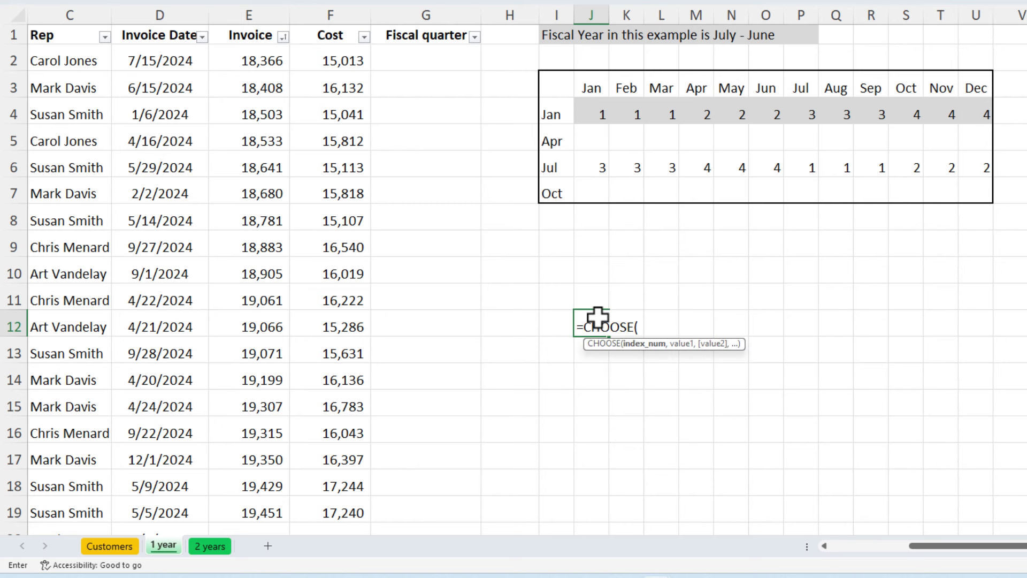
{"action": "type", "text": "2,"}
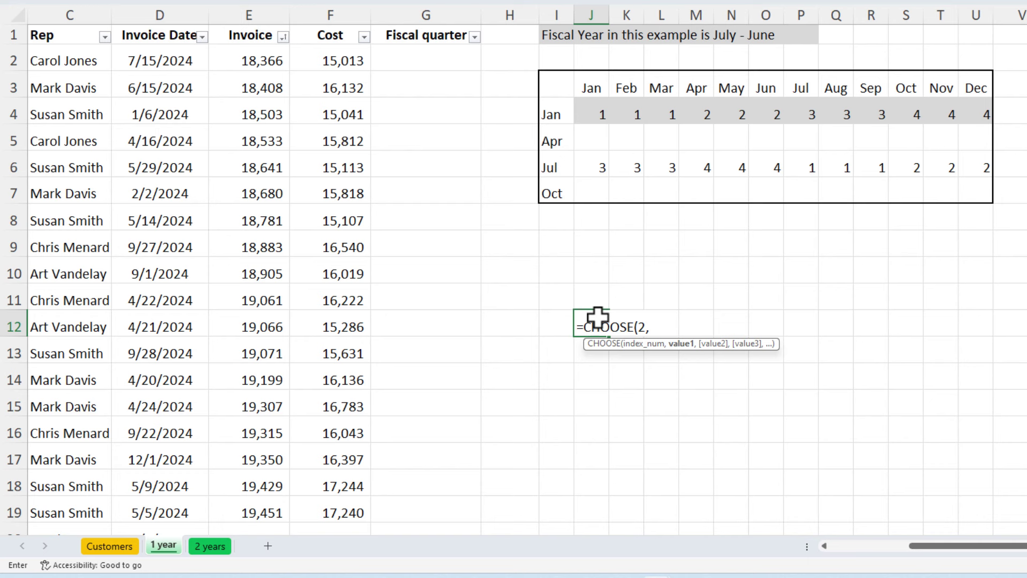
{"action": "type", "text": "\"GM\","}
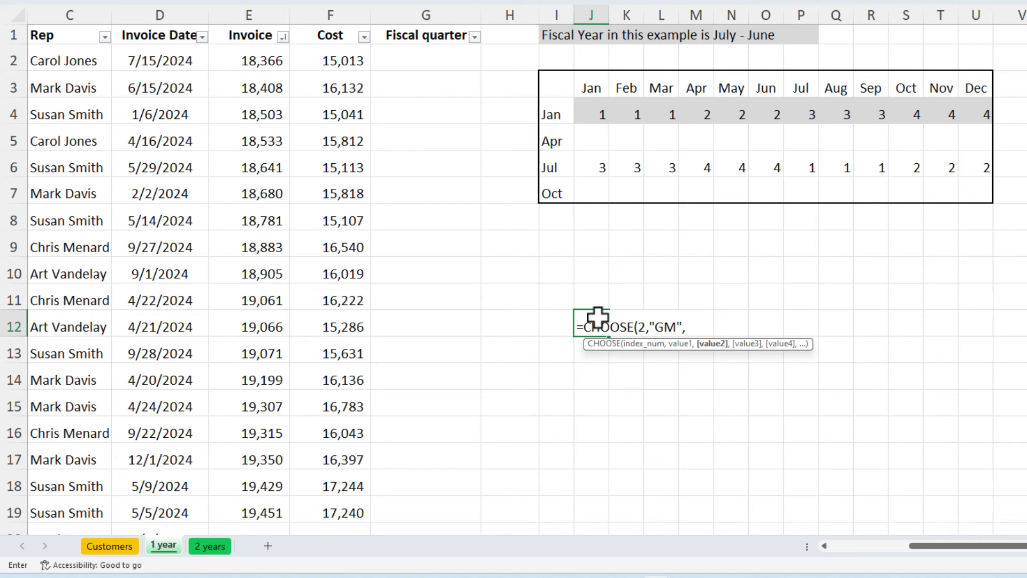
{"action": "type", "text": "\"Kia\","}
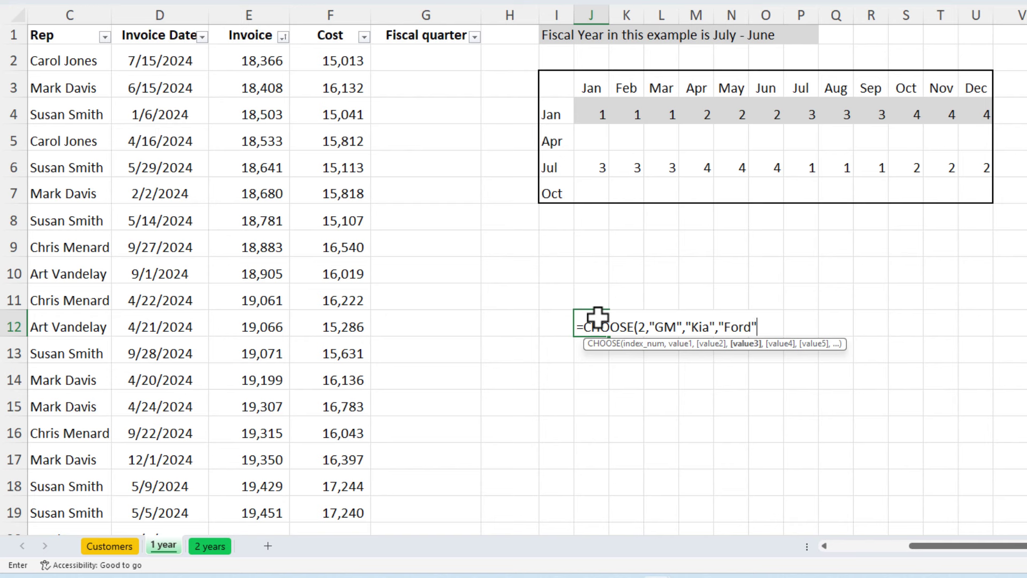
{"action": "type", "text": "\"Ford\""}
{"action": "key", "text": "Return"}
{"action": "left_click", "coordinate": [597, 318]}
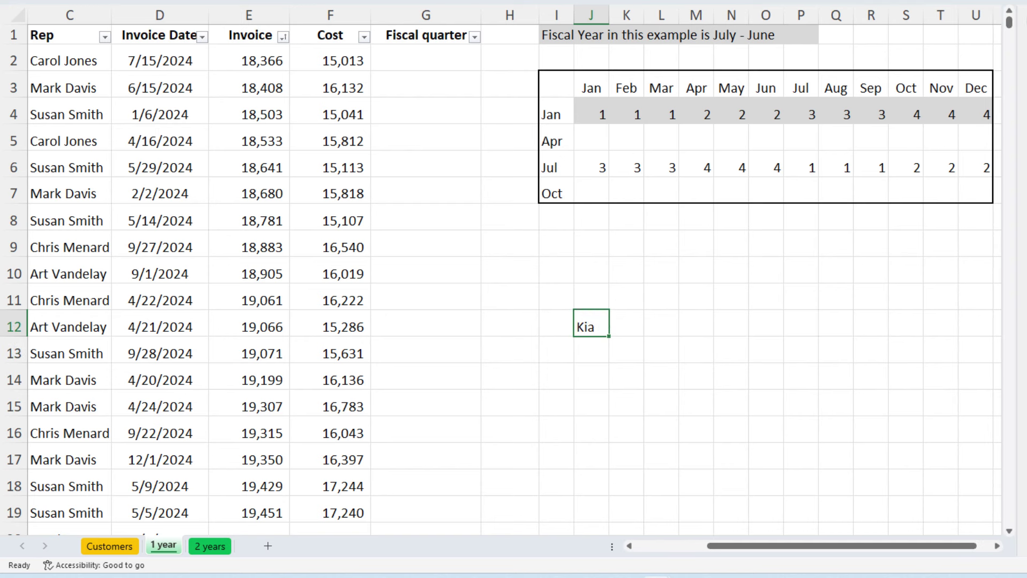
Step: Change the CHOOSE index to 3 so J12 returns Ford, then clear J12
{"action": "double_click", "coordinate": [637, 327]}
{"action": "key", "text": "Delete"}
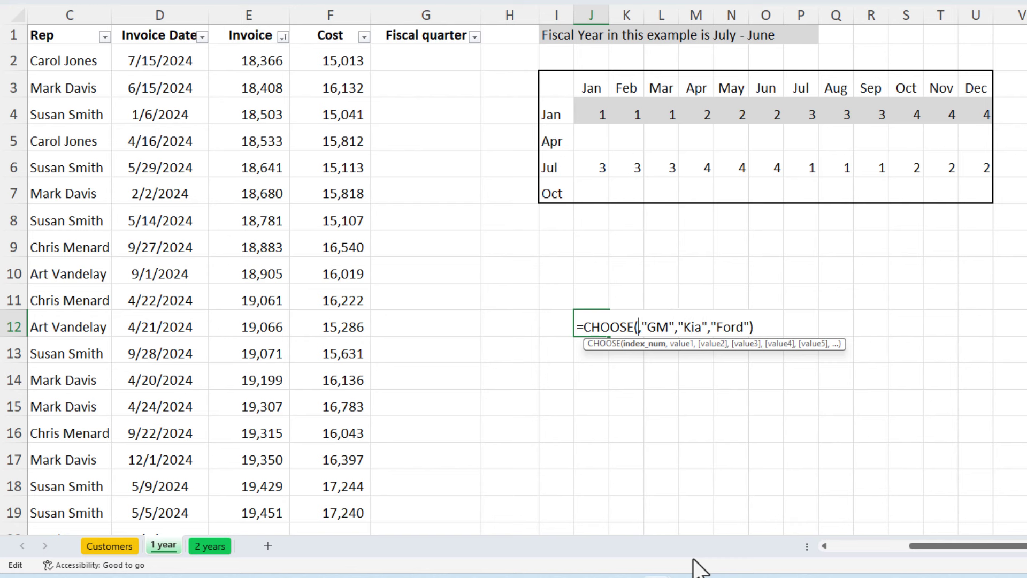
{"action": "type", "text": "3"}
{"action": "key", "text": "Return"}
{"action": "key", "text": "Up"}
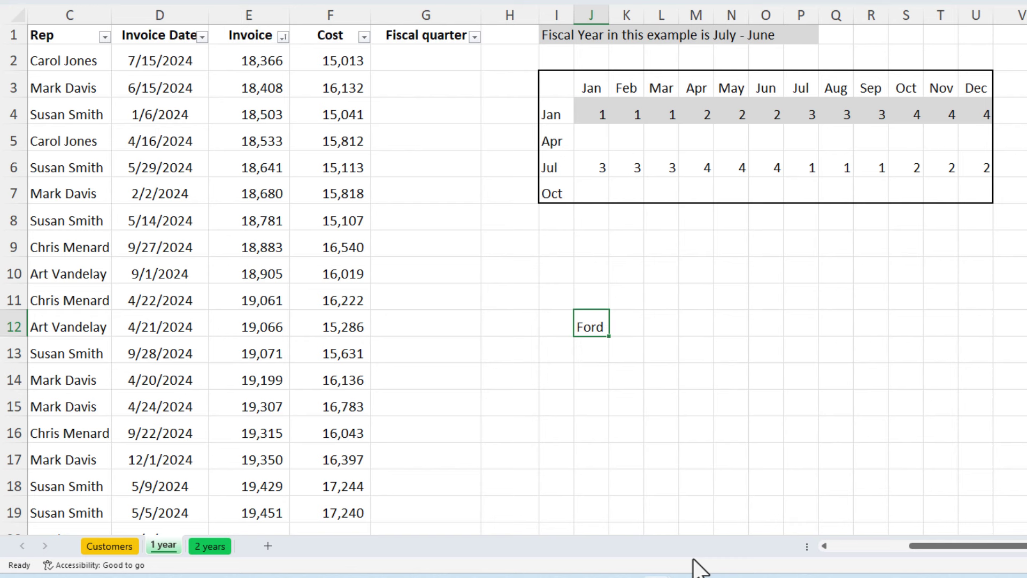
{"action": "key", "text": "Delete"}
{"action": "key", "text": "Up"}
{"action": "key", "text": "Up"}
{"action": "key", "text": "Up"}
{"action": "key", "text": "Up"}
{"action": "key", "text": "Up"}
{"action": "key", "text": "Up"}
{"action": "key", "text": "Up"}
{"action": "key", "text": "Up"}
{"action": "key", "text": "Up"}
{"action": "key", "text": "Up"}
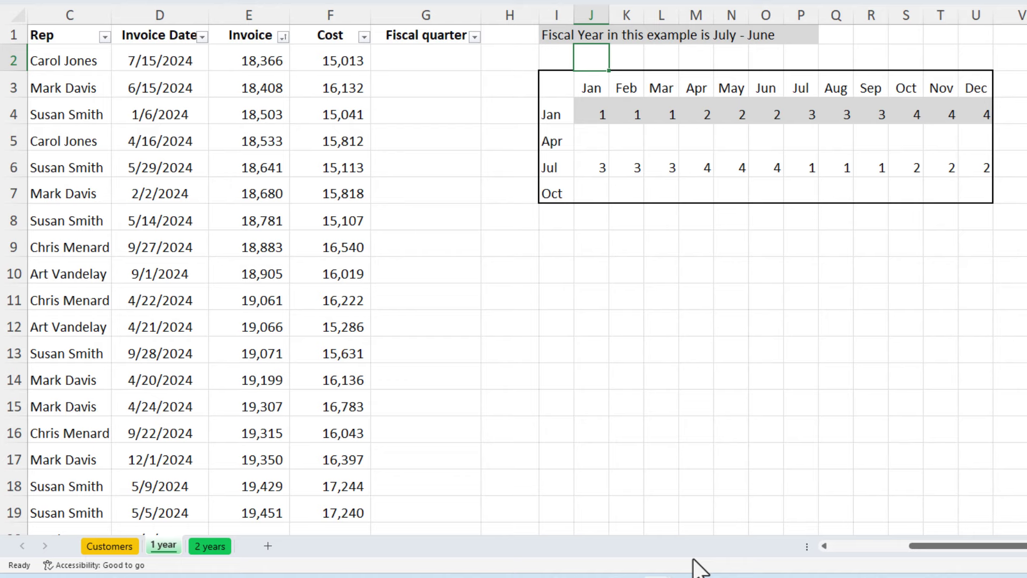
Step: Enter =CHOOSE(MONTH([@[Invoice Date]]),3,3,3,4,4,4,1,1,1,2,2,2) in G2 to fill the Fiscal quarter column
{"action": "key", "text": "Left"}
{"action": "key", "text": "Left"}
{"action": "key", "text": "Left"}
{"action": "type", "text": "="}
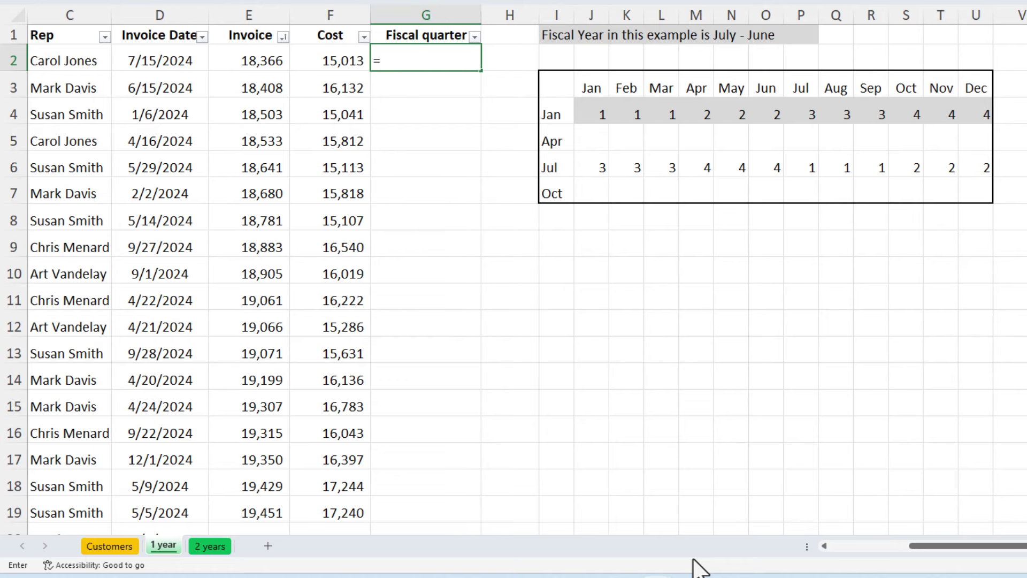
{"action": "type", "text": "choose"}
{"action": "key", "text": "Tab"}
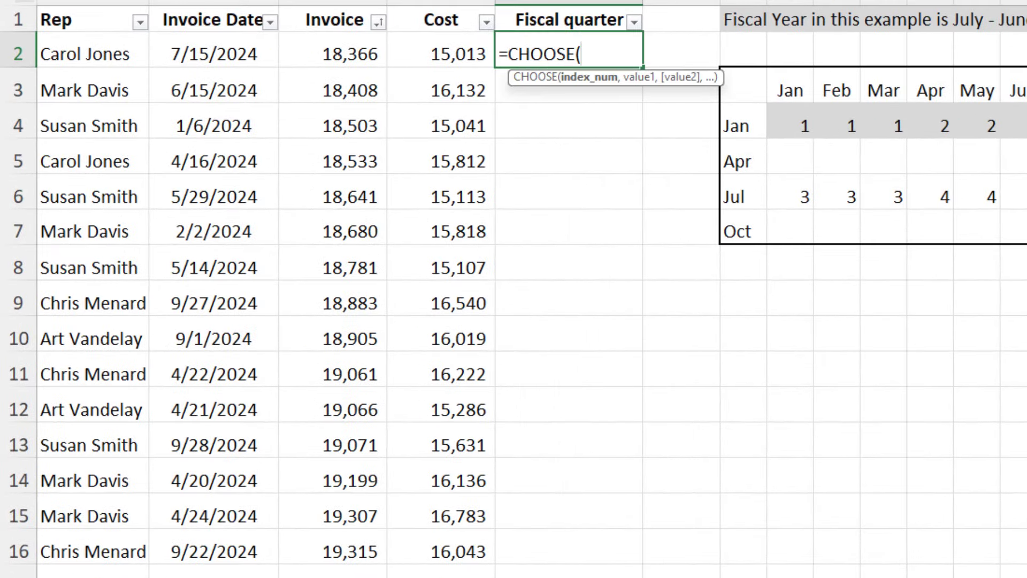
{"action": "type", "text": "moth"}
{"action": "key", "text": "BackSpace"}
{"action": "key", "text": "BackSpace"}
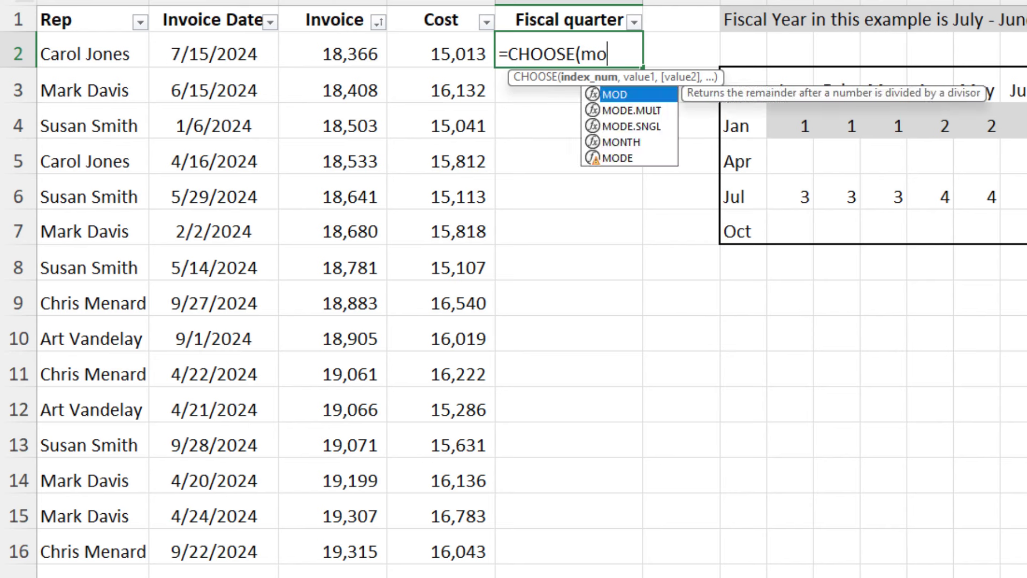
{"action": "type", "text": "nth"}
{"action": "key", "text": "Tab"}
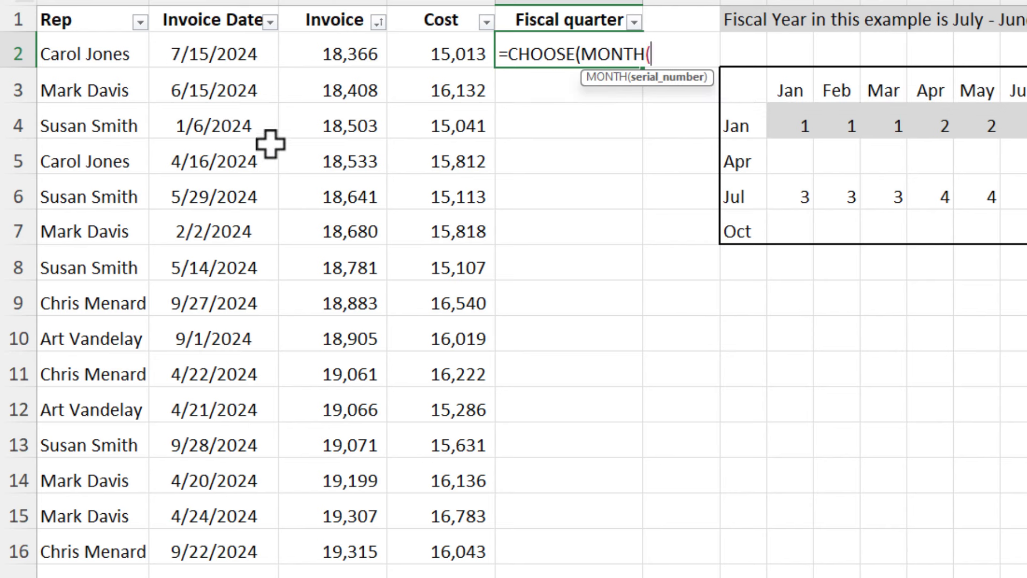
{"action": "left_click", "coordinate": [231, 55]}
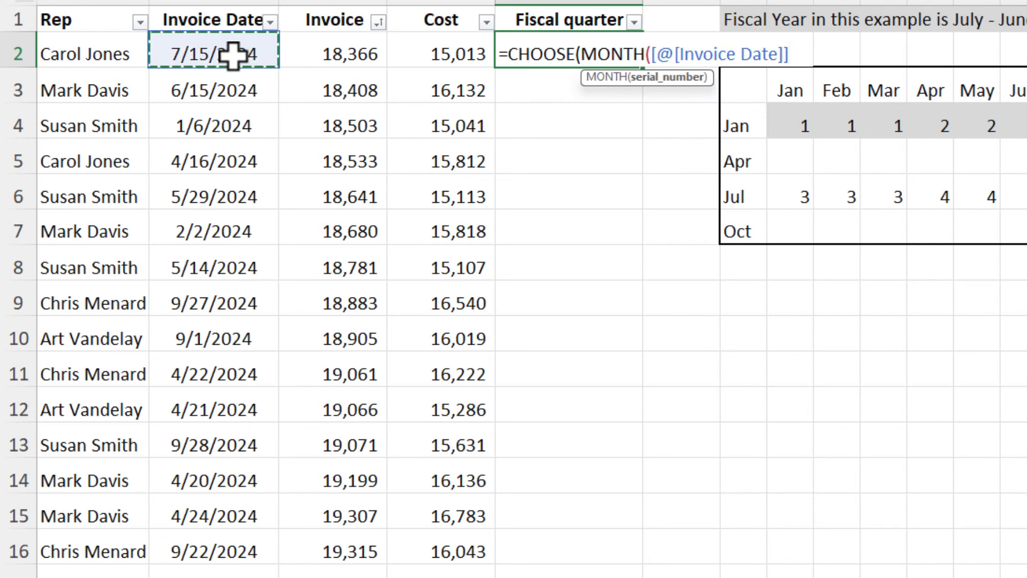
{"action": "type", "text": "),"}
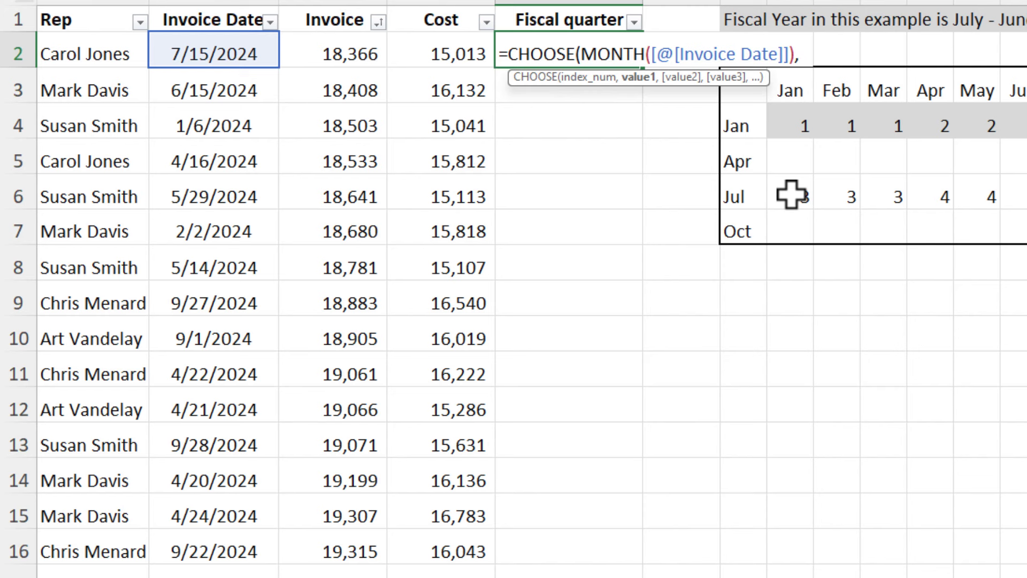
{"action": "type", "text": "3,3,"}
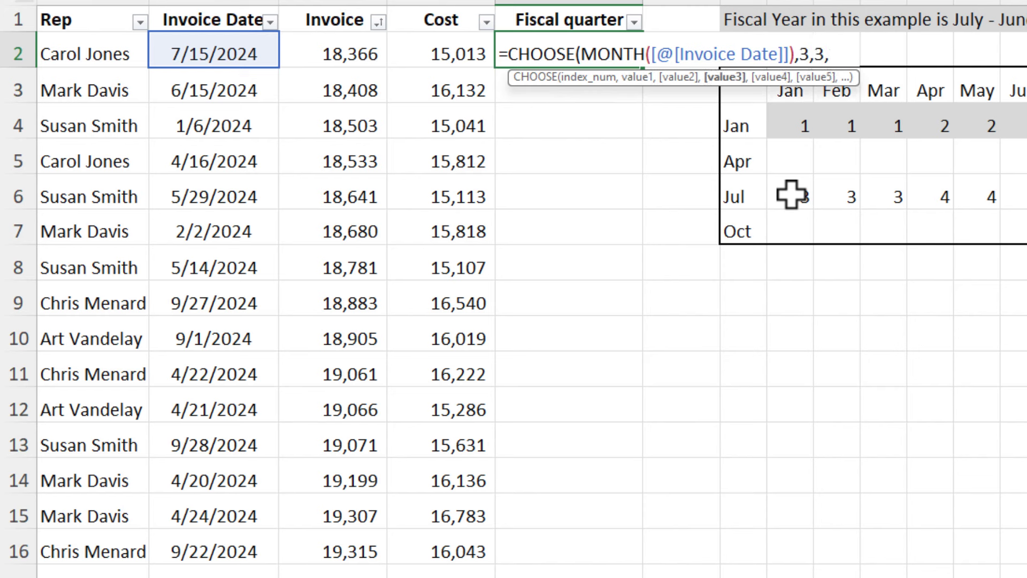
{"action": "type", "text": "3,4,4,4"}
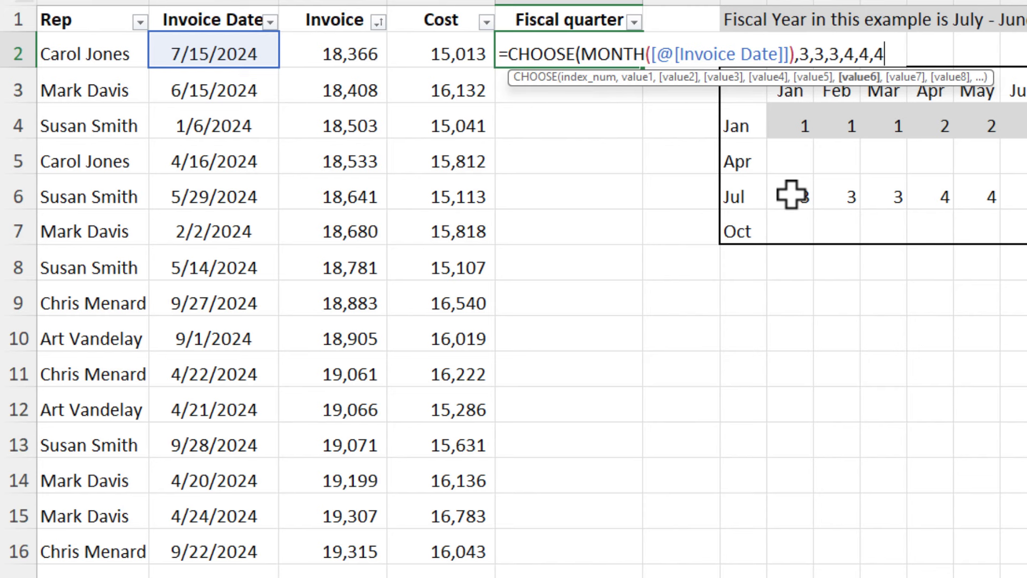
{"action": "type", "text": ","}
{"action": "type", "text": "1,"}
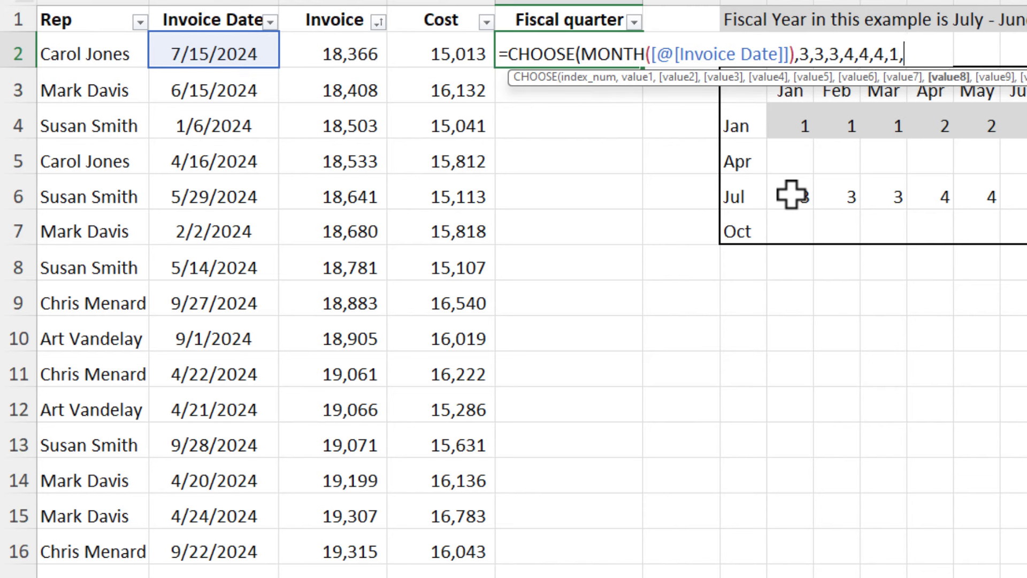
{"action": "type", "text": "1,1,2,"}
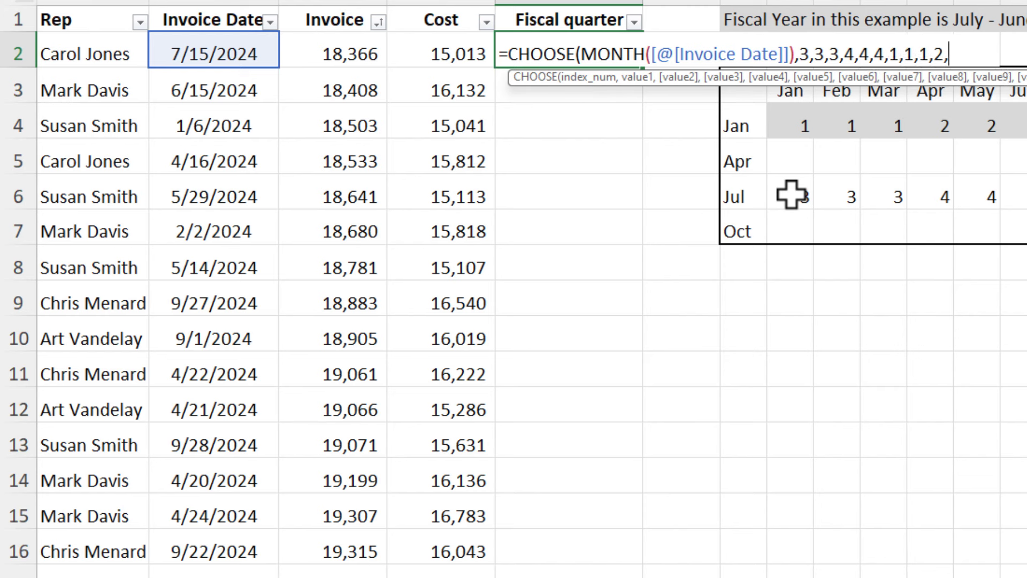
{"action": "type", "text": "2,2)"}
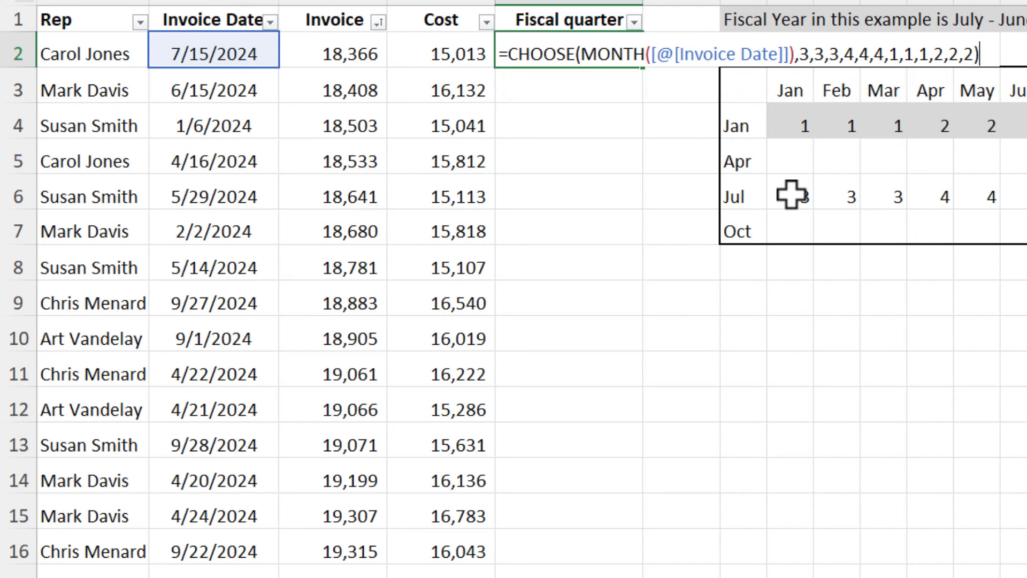
{"action": "key", "text": "Return"}
{"action": "key", "text": "Up"}
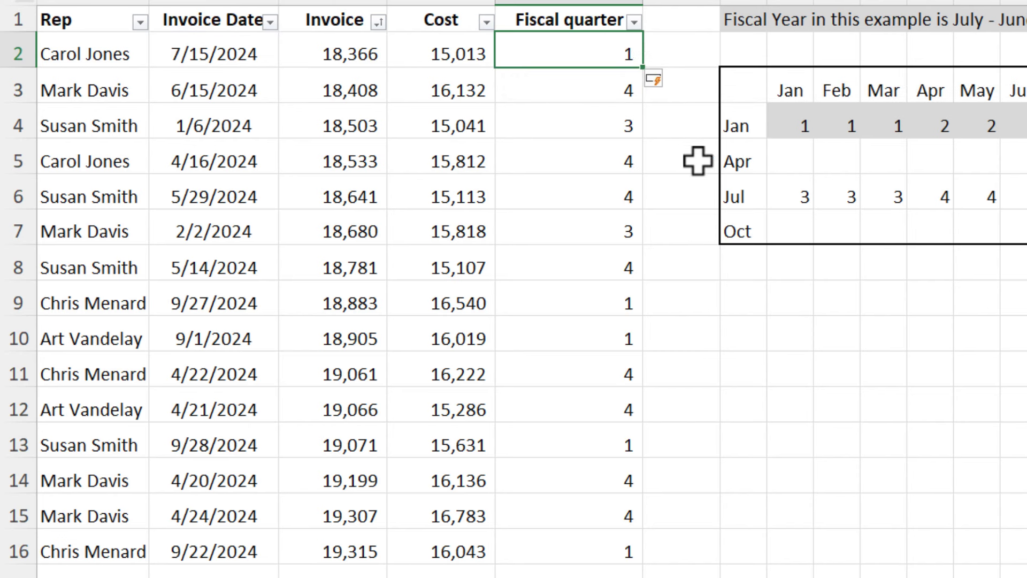
{"action": "left_click", "coordinate": [207, 53]}
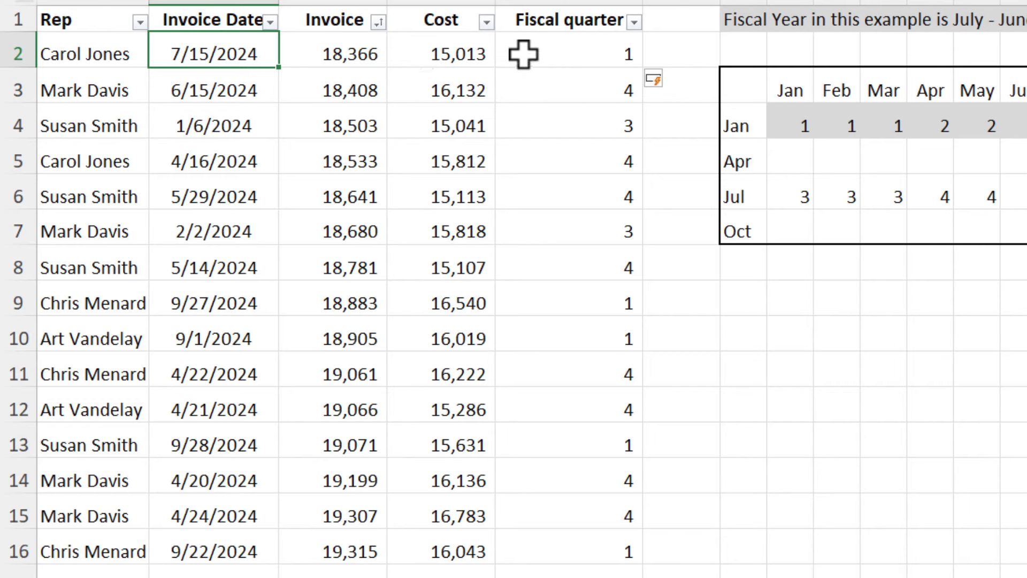
{"action": "left_click", "coordinate": [543, 53]}
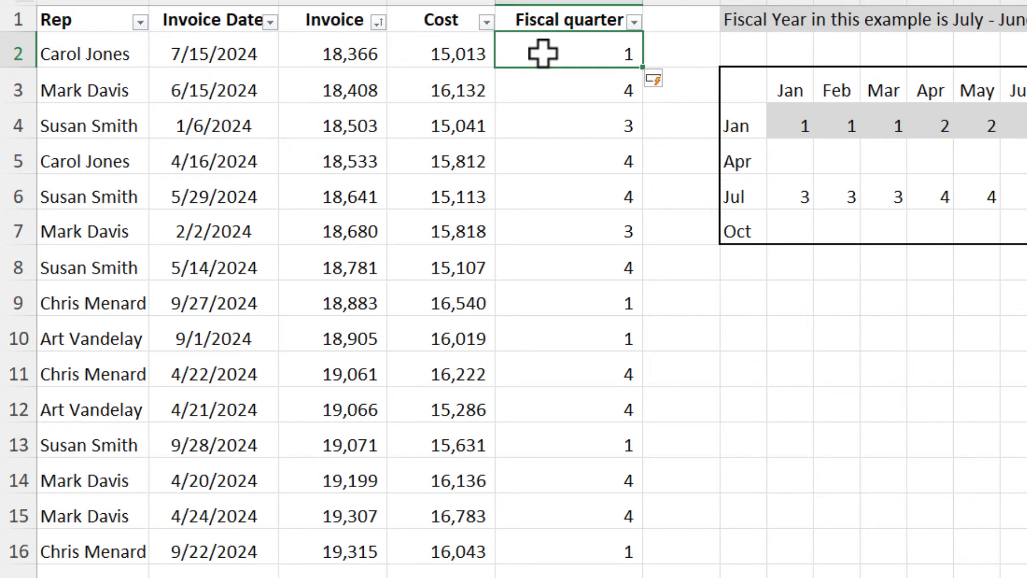
{"action": "left_click", "coordinate": [258, 91]}
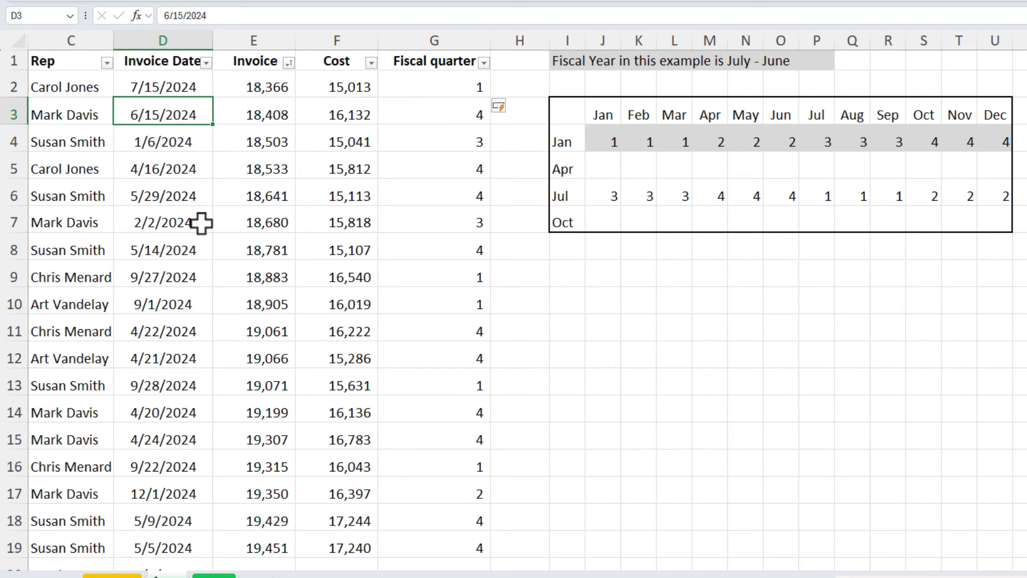
{"action": "left_click", "coordinate": [431, 86]}
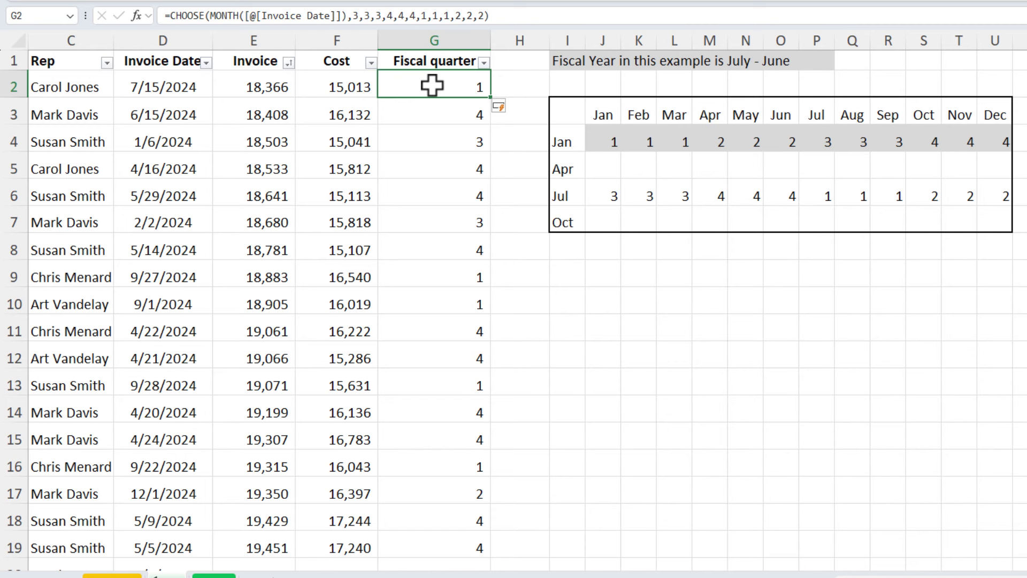